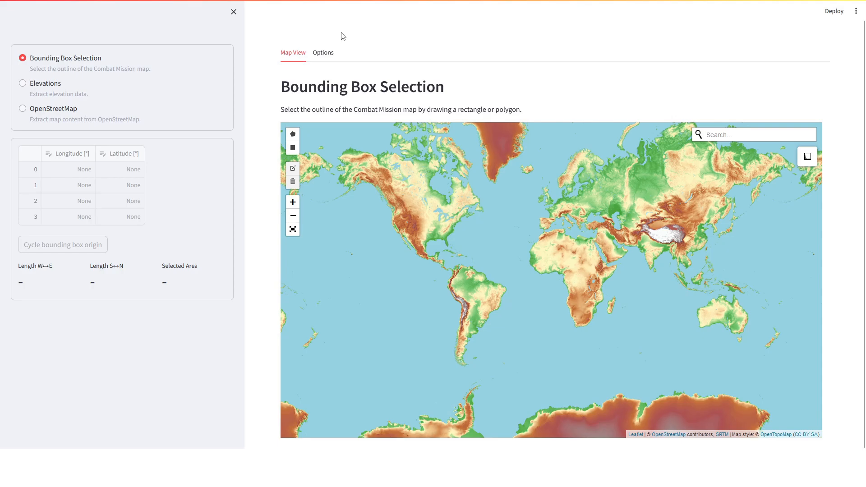
- Review which elevation data sources are included in the search
click(323, 53)
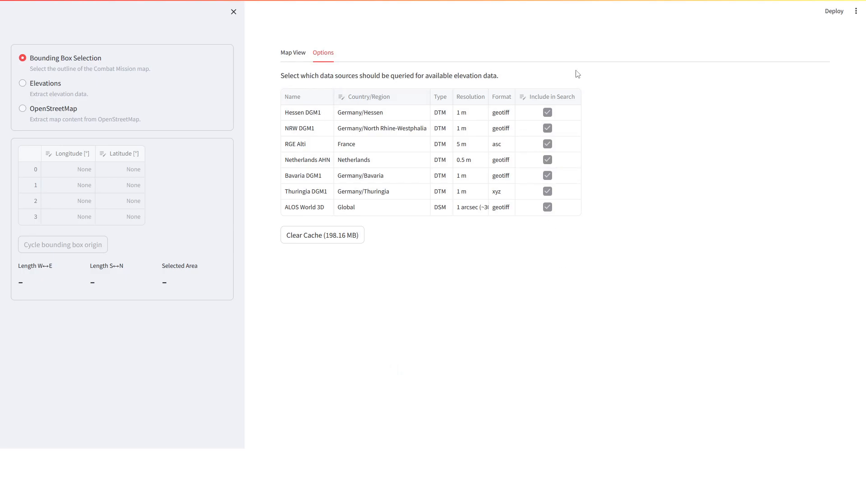
click(288, 58)
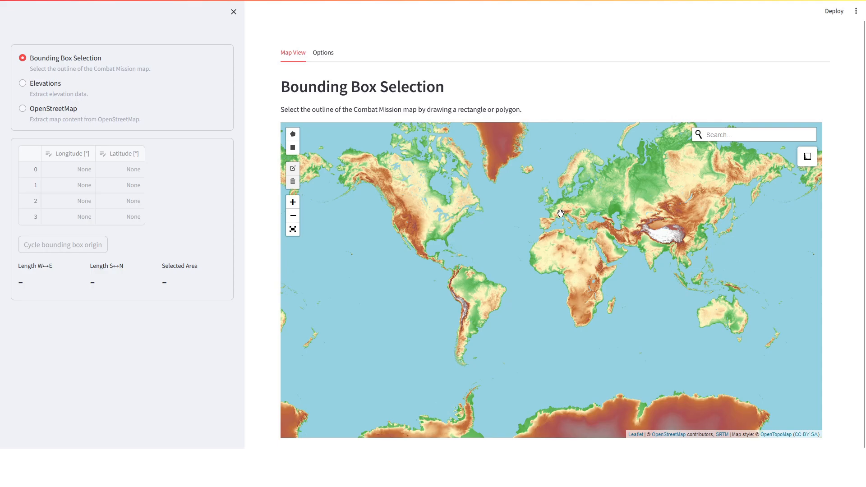
- Search the map for "bad hersfeld" and go to the Bad Hersfeld result in Hessen
scroll(563, 212, up, 2)
scroll(555, 155, up, 2)
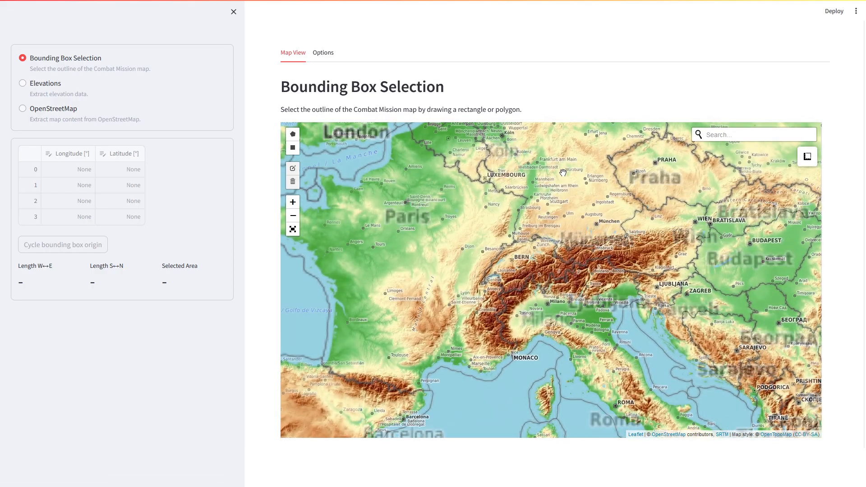
scroll(555, 155, up, 2)
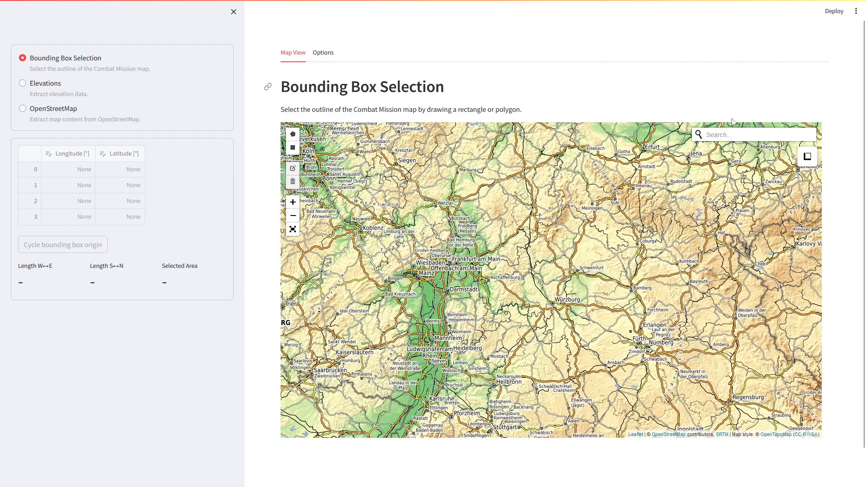
click(720, 137)
text(bad)
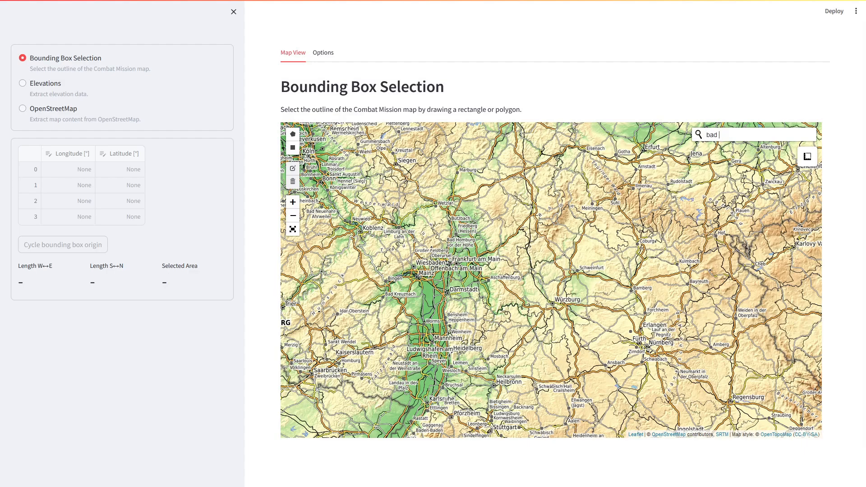
text( hersfeld)
mouse_move(797, 158)
key(Return)
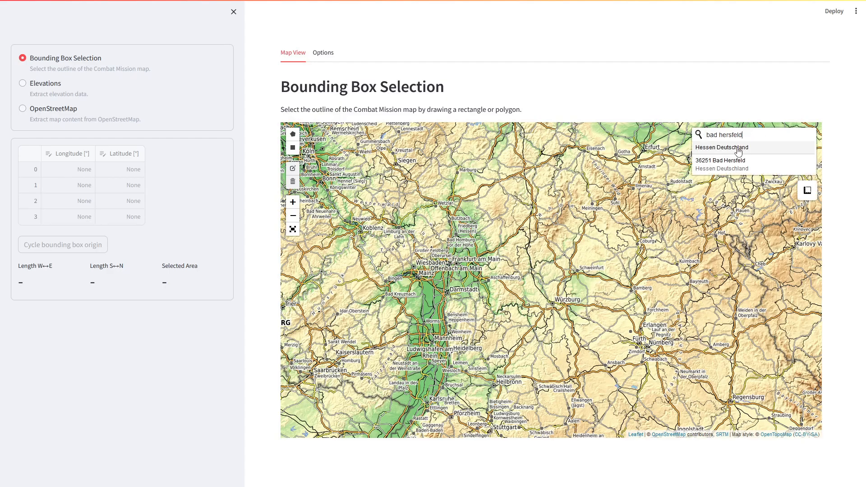
click(733, 169)
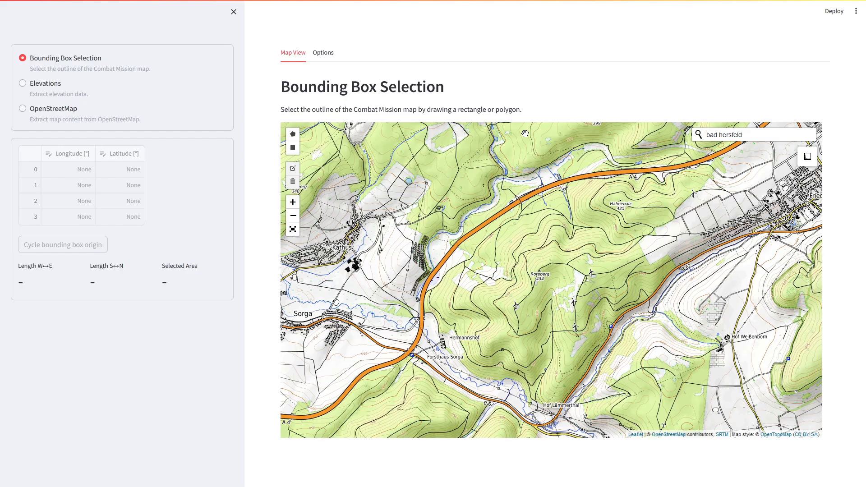
- Draw a rectangle about 2301 by 1530 m around Roteberg and cycle the bounding box origin once to its southeast corner
click(291, 148)
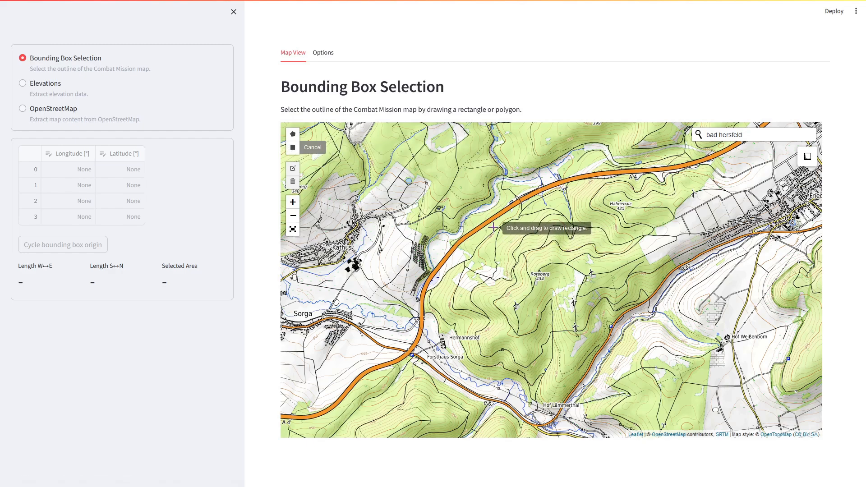
mouse_move(494, 228)
mouse_down()
mouse_move(661, 346)
mouse_move(704, 347)
mouse_move(687, 345)
mouse_up()
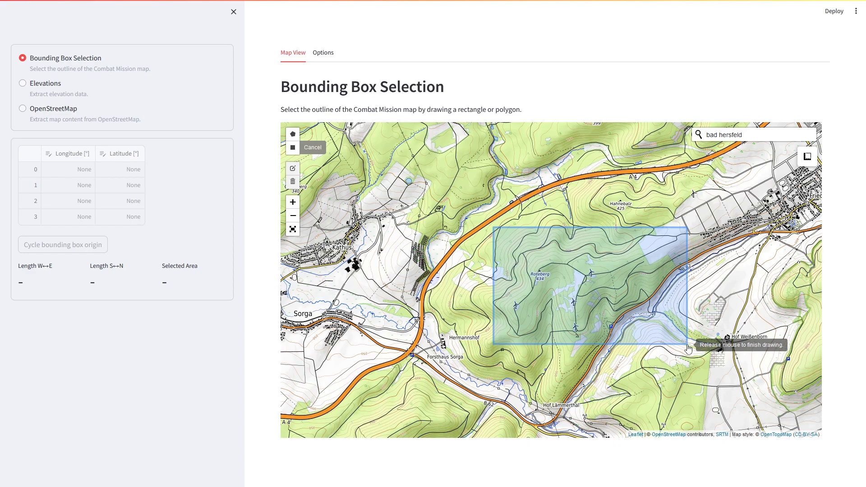
drag(687, 344, 671, 339)
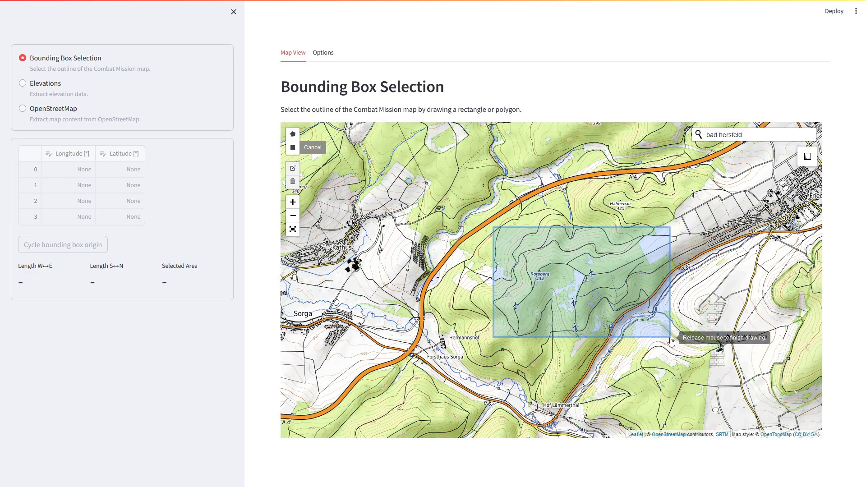
drag(670, 341, 670, 341)
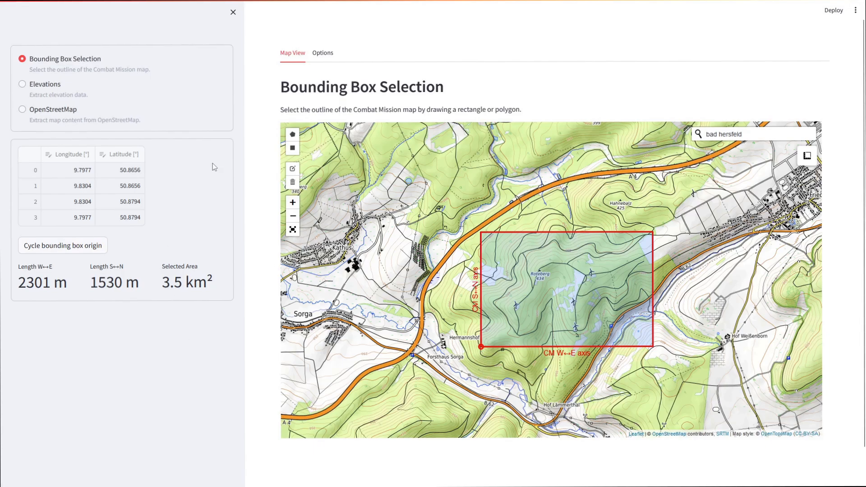
click(38, 248)
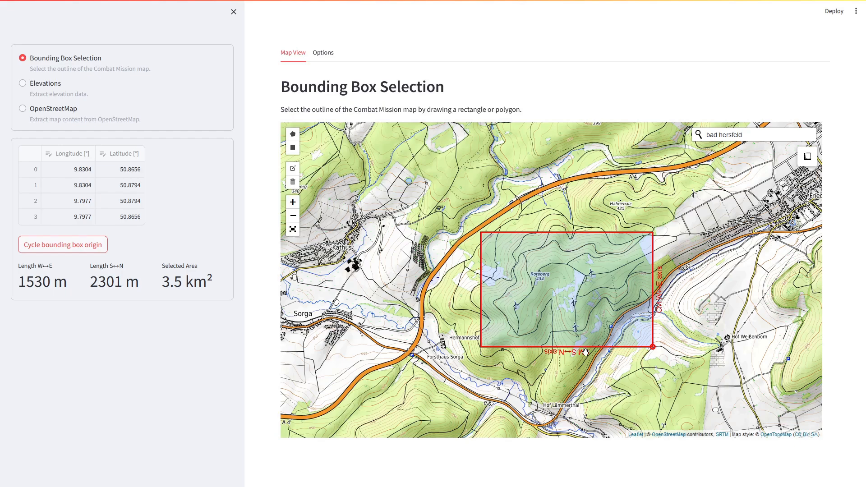
drag(575, 358, 560, 325)
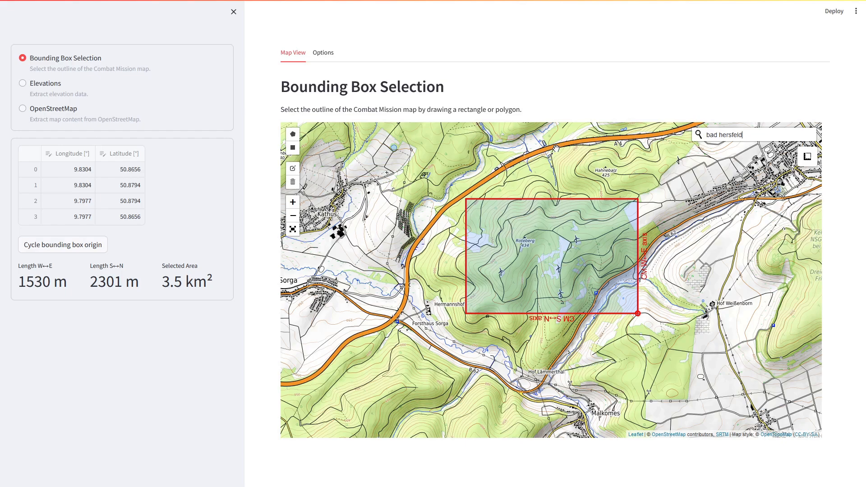
- Draw a ten-corner polygon around Roteberg, reaching south to Hof Lämmerthal, for a rotated bounding box about 3794 by 2607 m
click(293, 135)
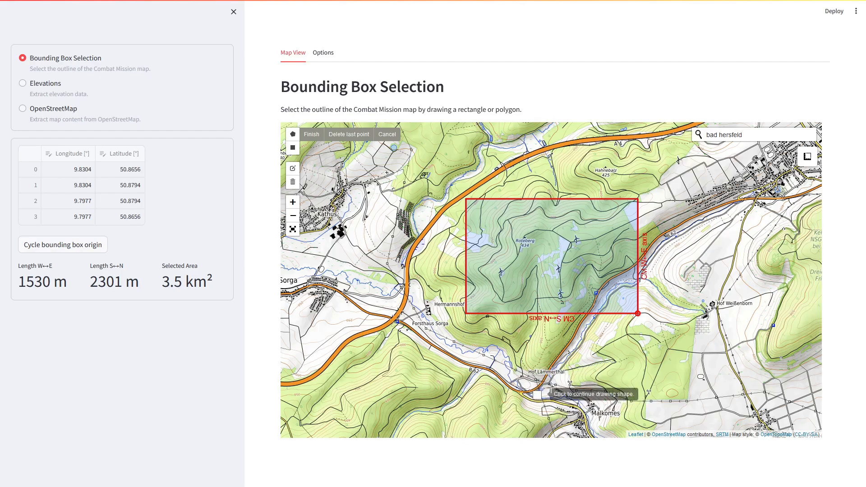
click(537, 395)
click(678, 312)
click(681, 210)
click(654, 169)
click(564, 171)
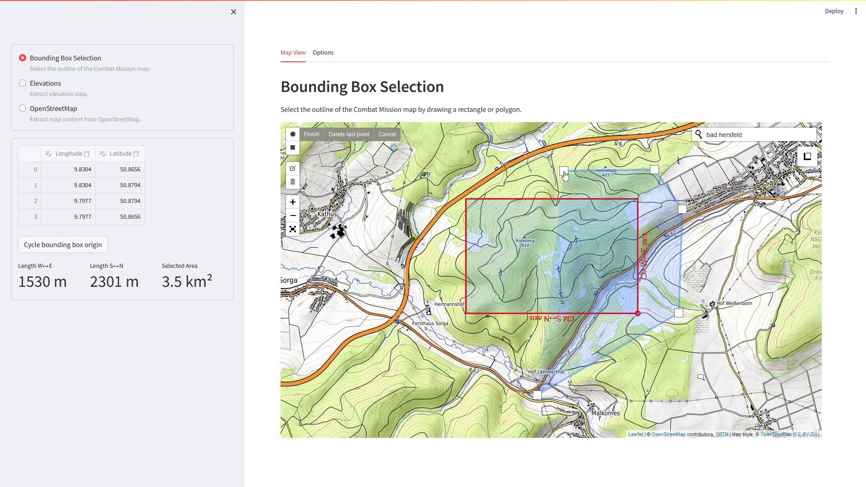
click(495, 194)
click(443, 243)
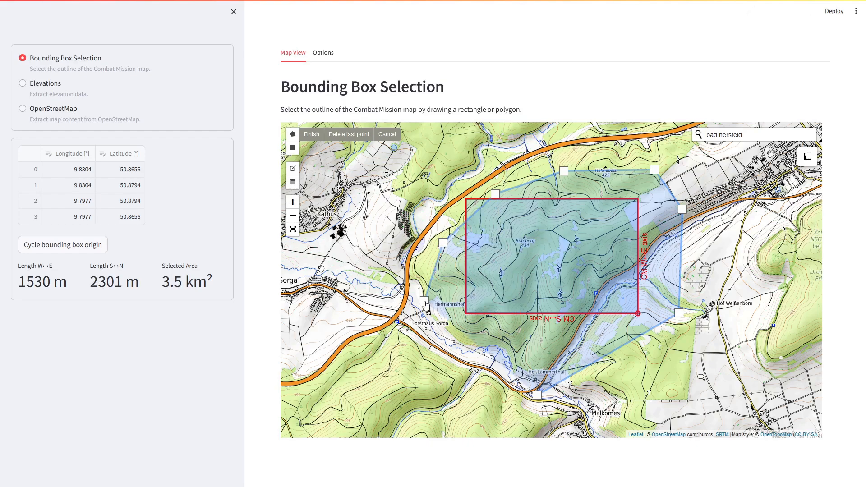
click(424, 301)
click(442, 360)
click(479, 388)
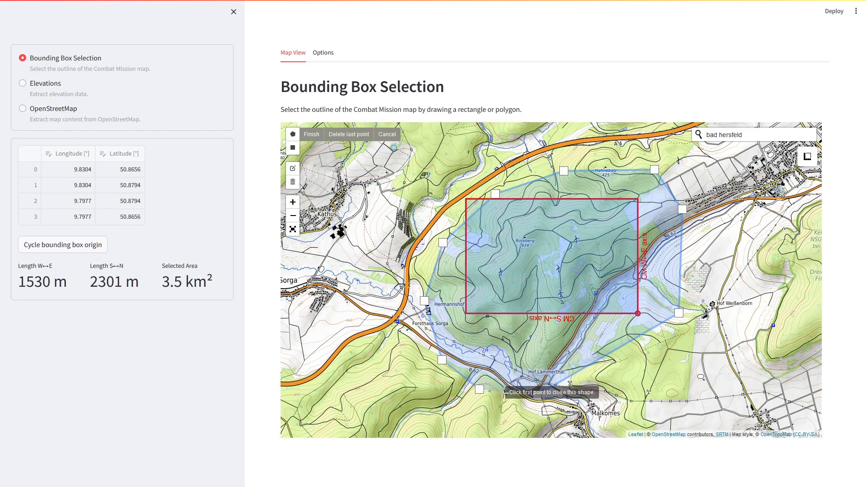
click(538, 396)
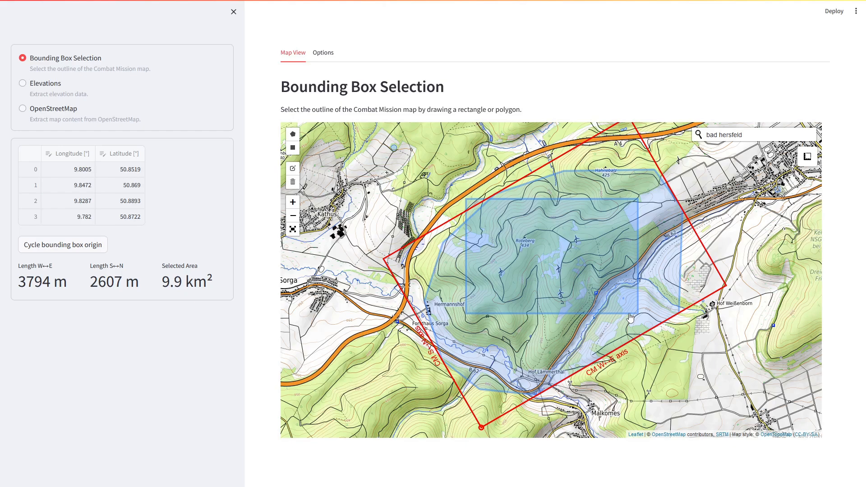
- Delete the drawn rectangle and polygon from the map and download the bounding box coordinates as a CSV file
click(295, 183)
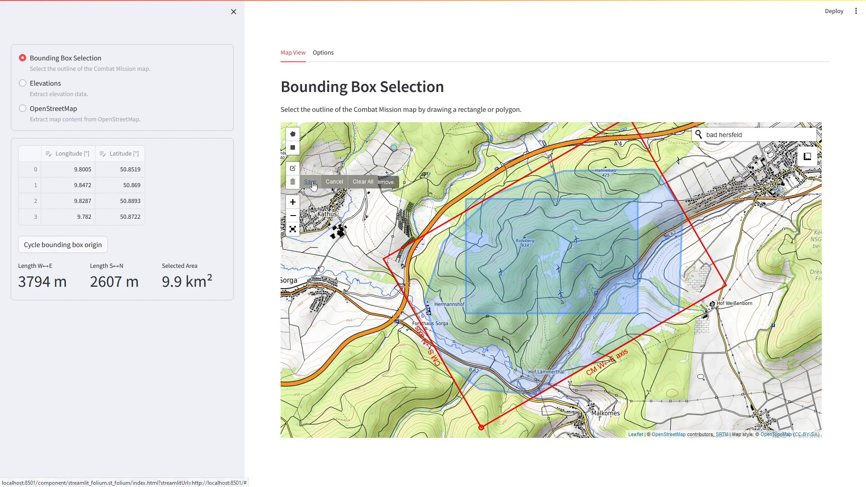
click(313, 185)
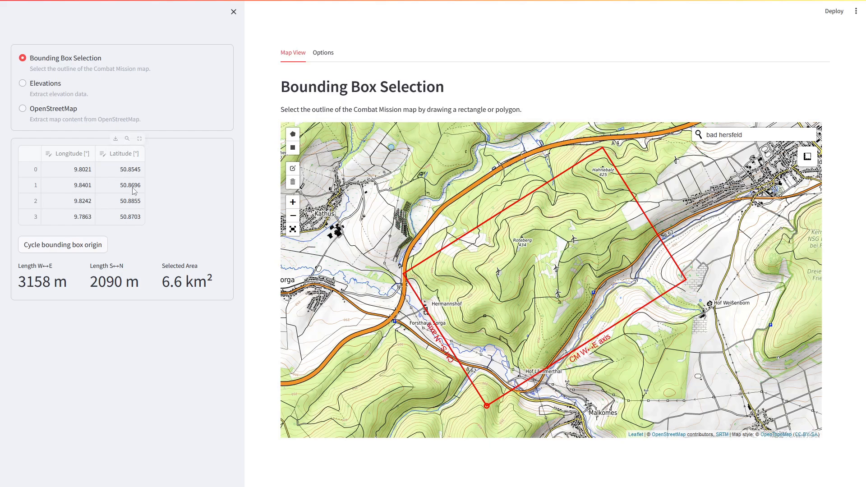
click(115, 138)
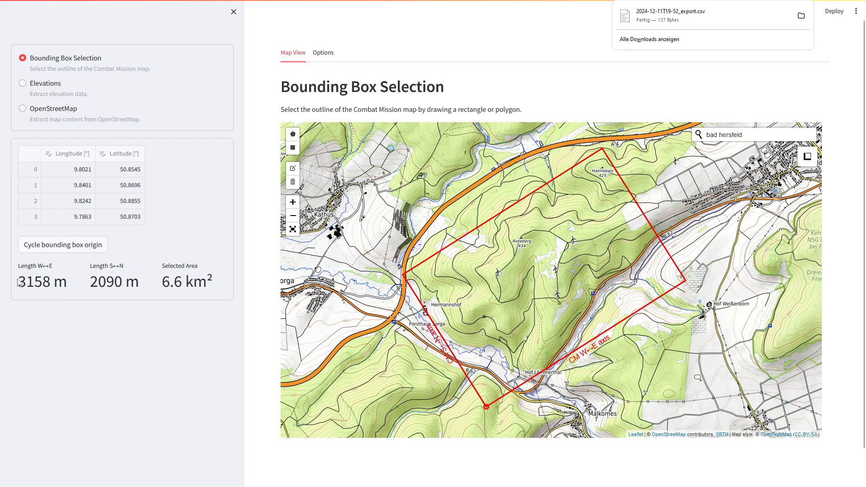
- Draw a large four-corner polygon east of Bad Hersfeld, for a bounding box about 7569 by 8751 m
scroll(552, 281, down, 2)
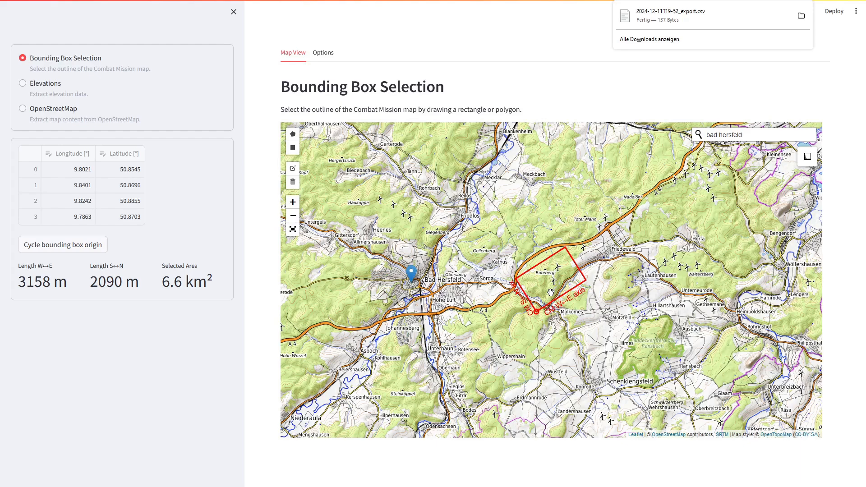
click(292, 134)
click(475, 327)
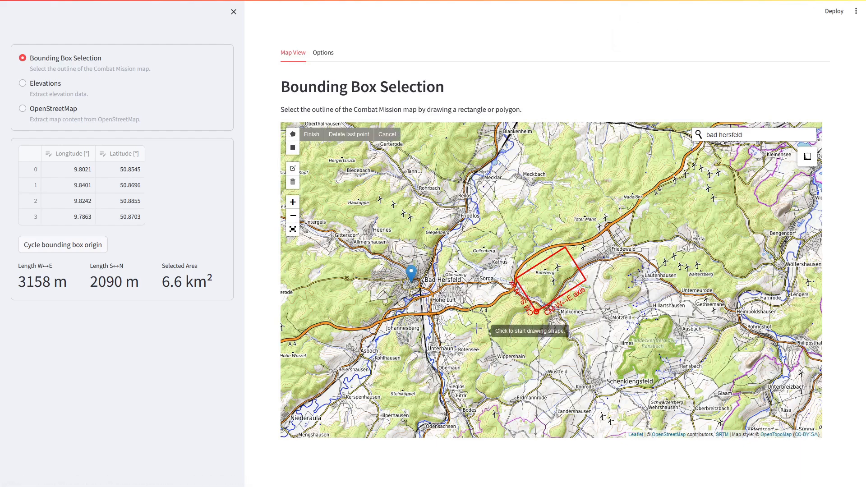
click(537, 174)
click(653, 256)
click(582, 391)
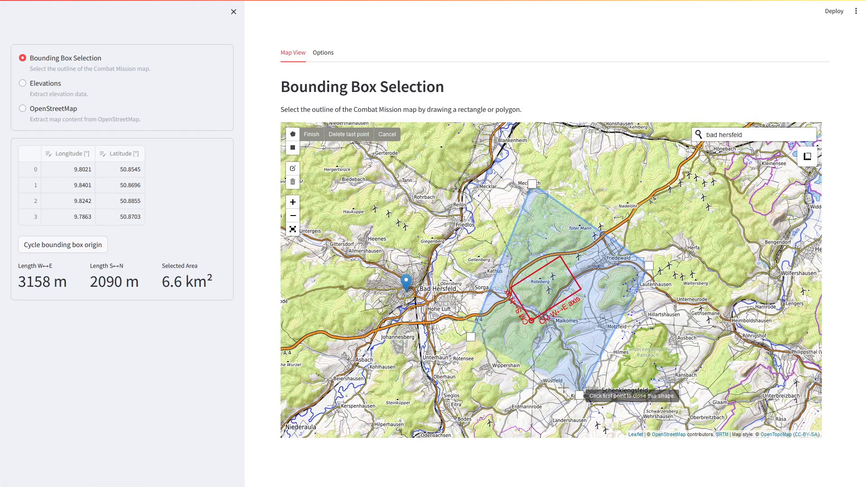
click(471, 337)
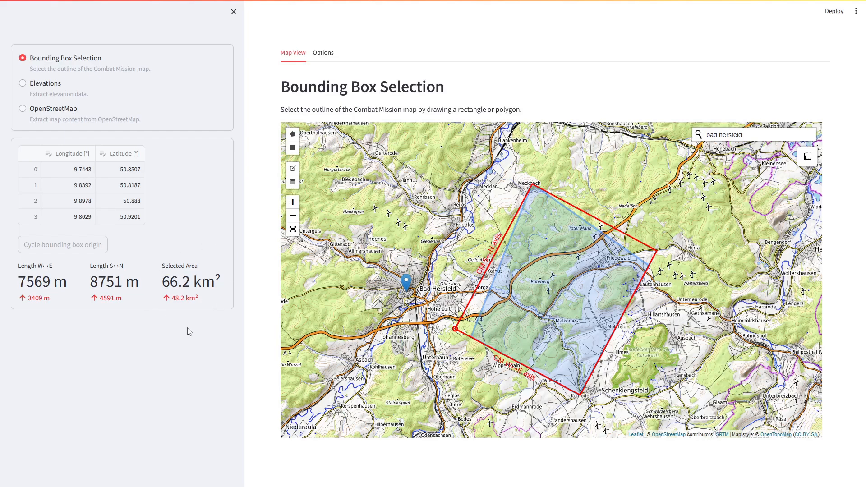
- Delete the large four-corner polygon from the map and save the removal
click(292, 182)
click(583, 293)
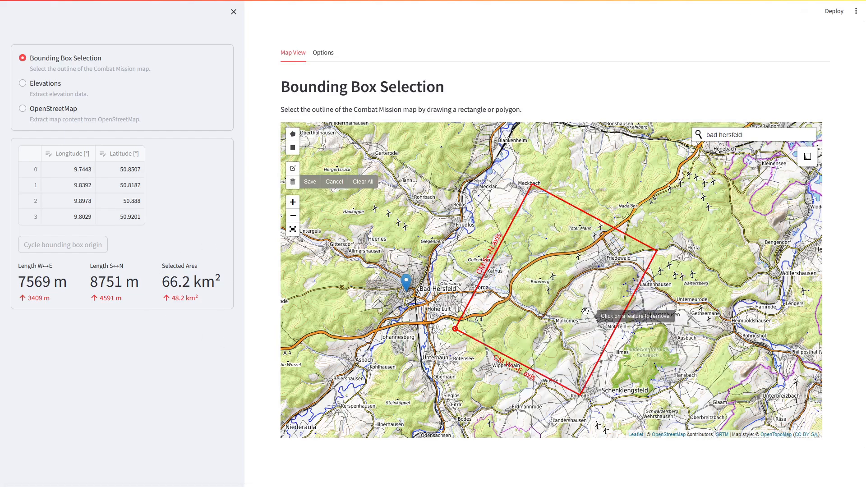
click(309, 181)
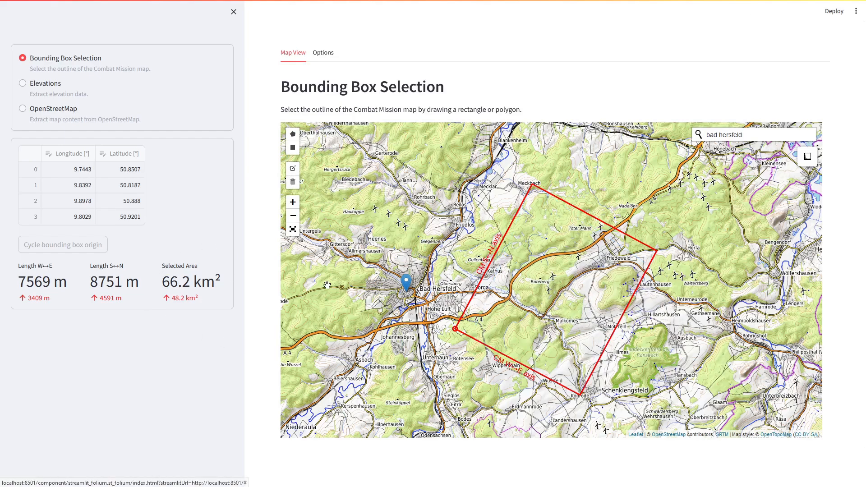
- Draw a smaller four-corner polygon between Roteberg and Malkomes, for a bounding box about 2442 by 2911 m
click(293, 134)
click(523, 290)
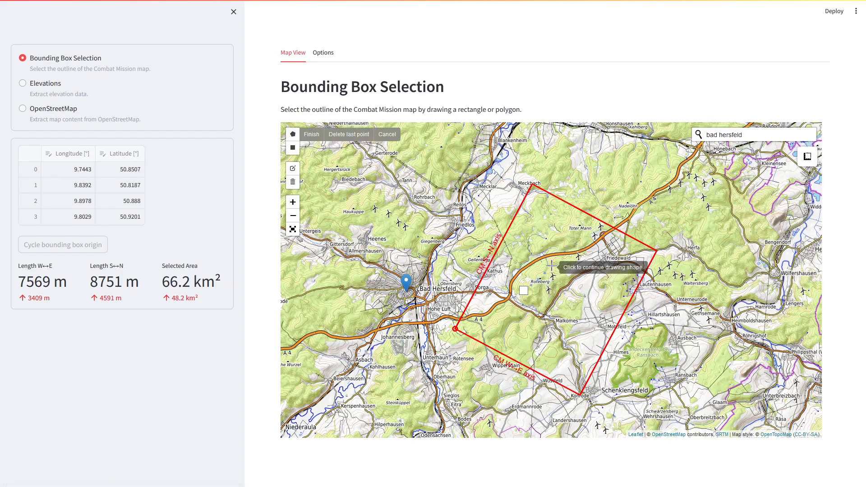
click(562, 260)
click(587, 290)
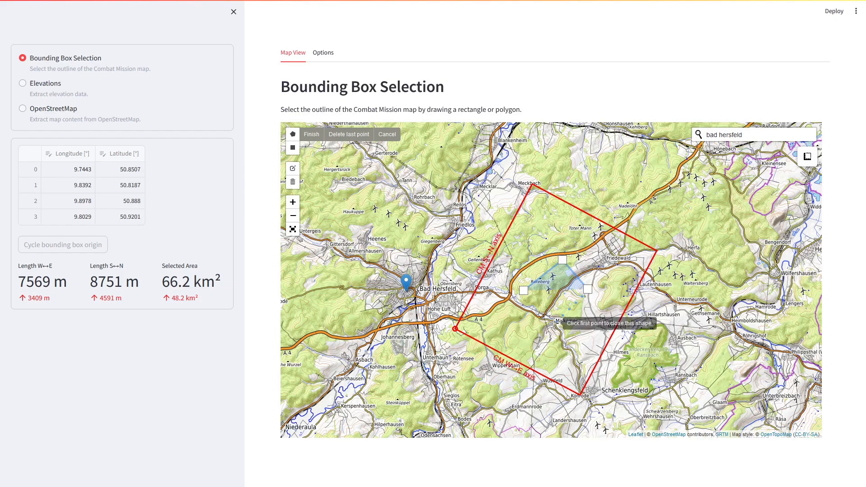
click(549, 325)
click(522, 290)
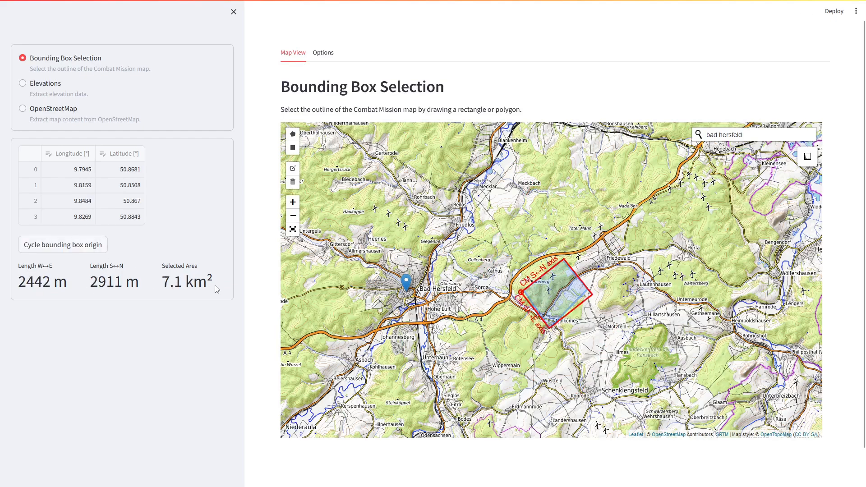
drag(520, 266, 432, 241)
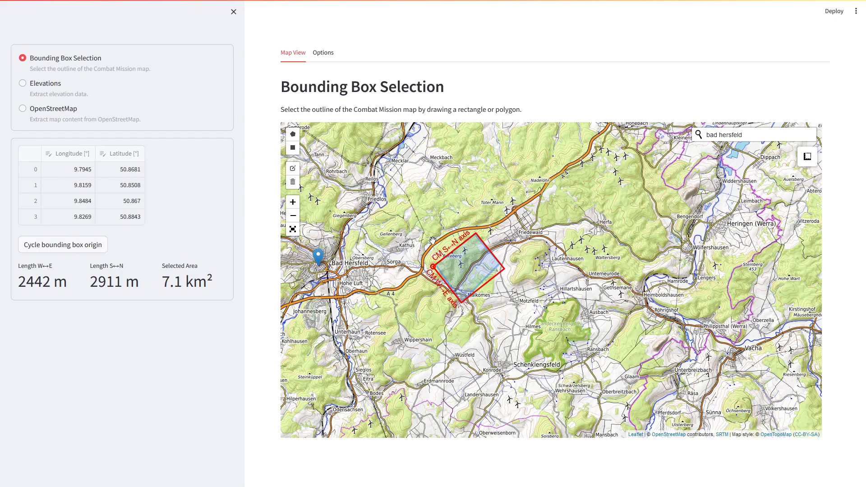
- Switch to elevation extraction and find the data sources available for the selected outline near Malkomes
click(23, 84)
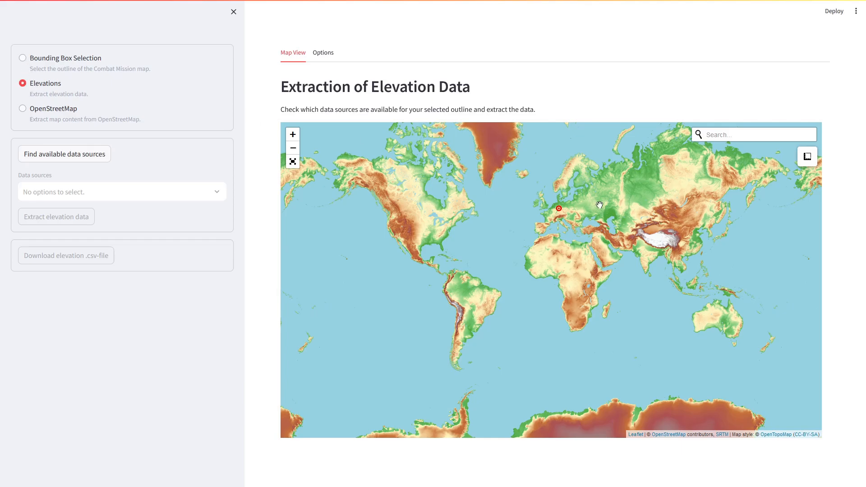
scroll(562, 208, up, 5)
scroll(484, 247, up, 6)
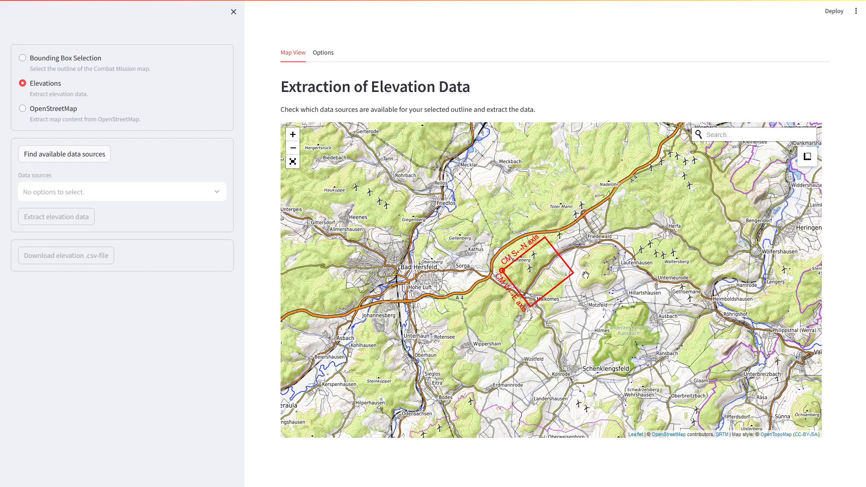
click(48, 156)
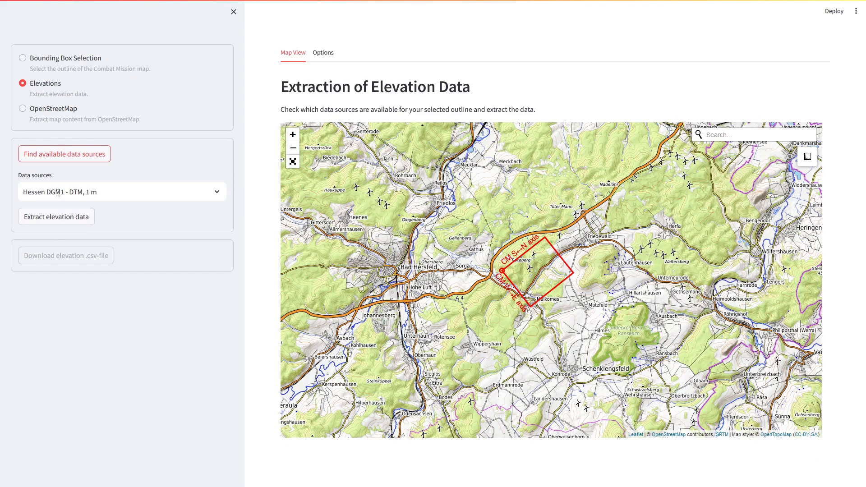
- Extract the outline's elevation data from the Hessen DGM1 - DTM, 1 m source and download it as a CSV file
click(214, 192)
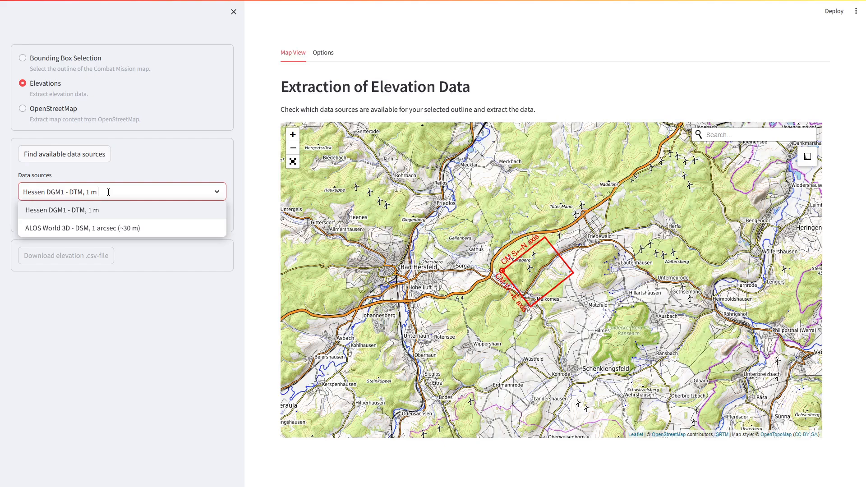
click(163, 165)
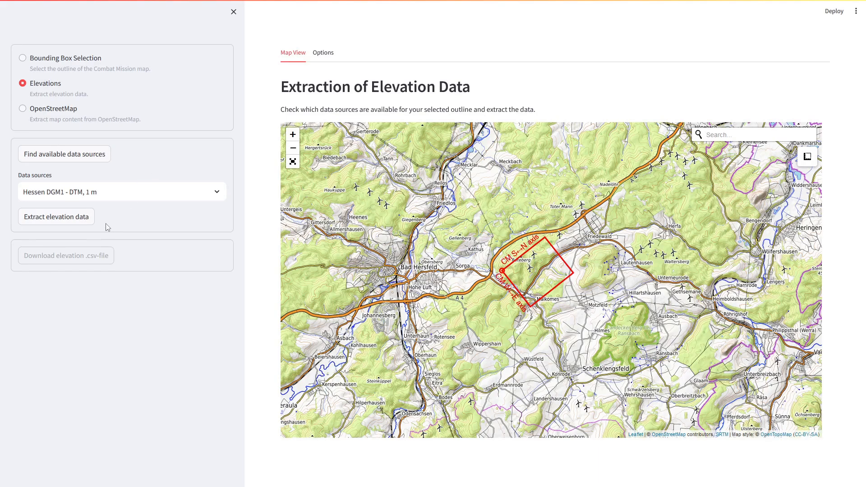
click(65, 217)
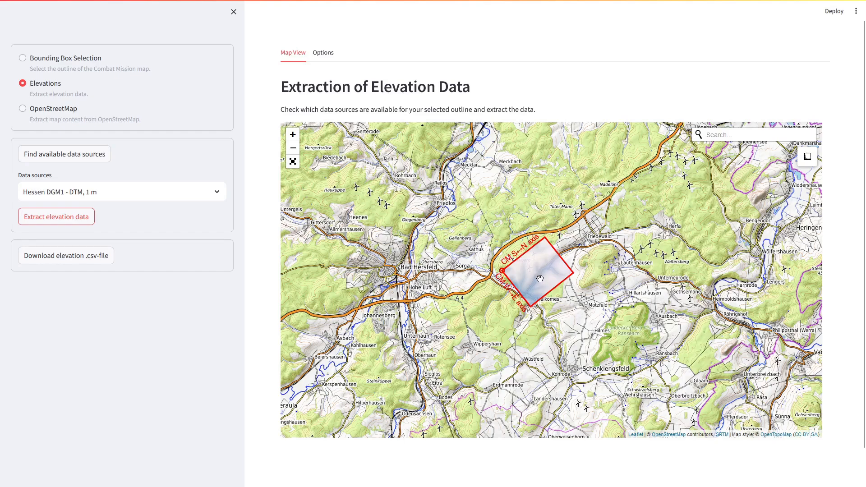
scroll(538, 278, up, 2)
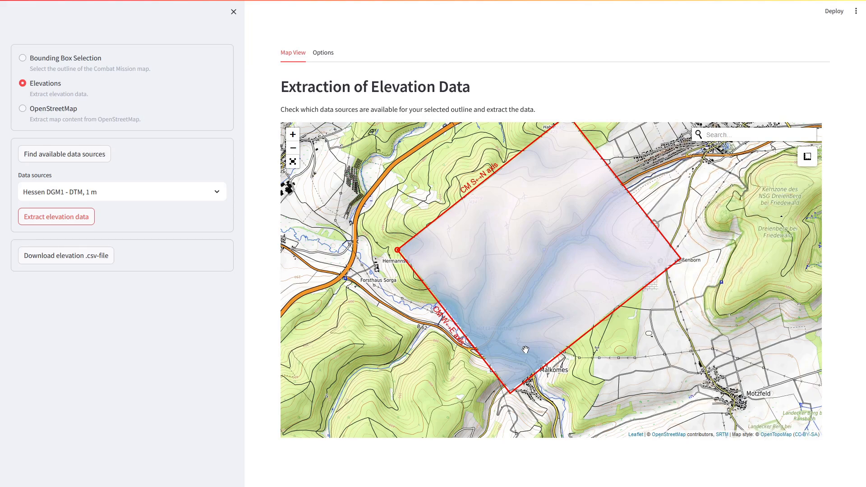
click(59, 258)
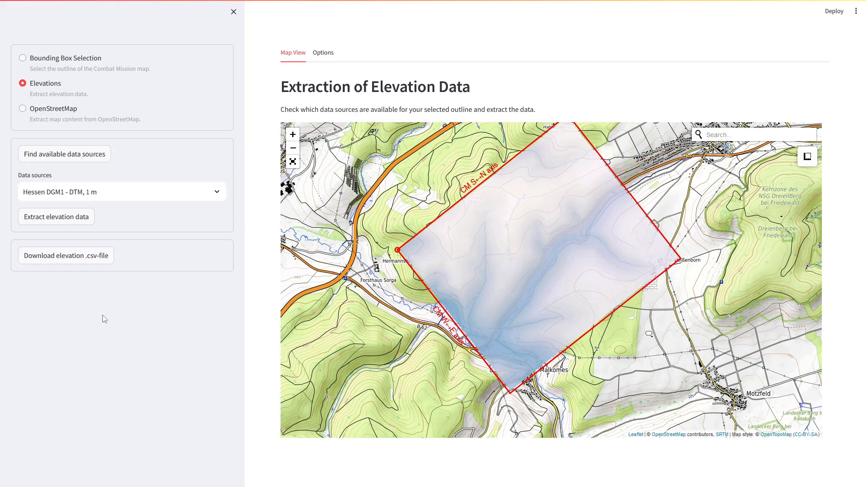
- Switch to OpenStreetMap extraction and set the Combat Mission title to Cold War
click(24, 109)
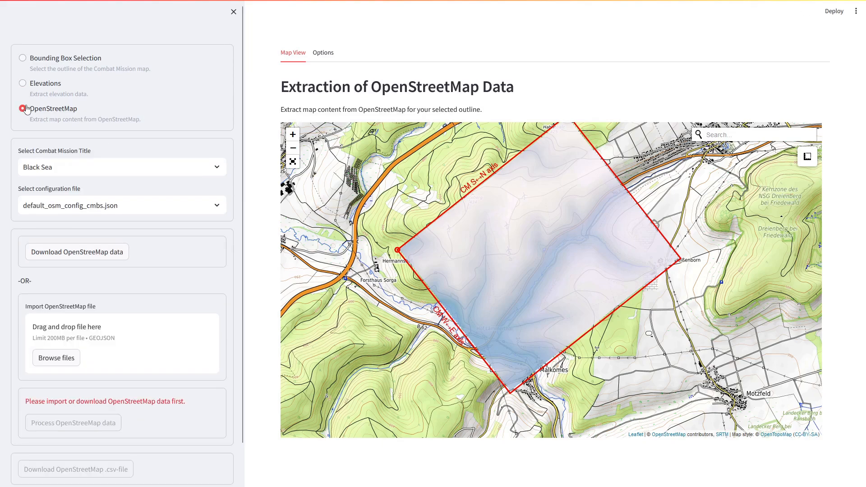
click(218, 168)
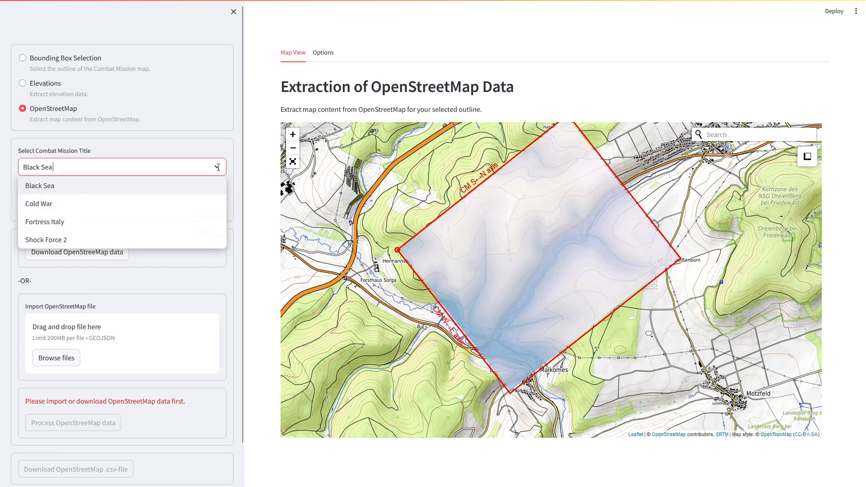
click(59, 204)
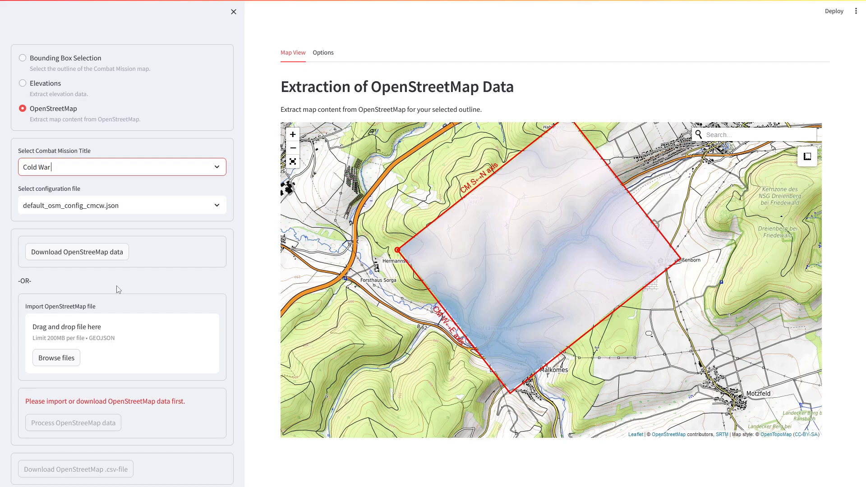
- Download and process the OpenStreetMap data for the outline, saving the result as a CSV file
click(66, 254)
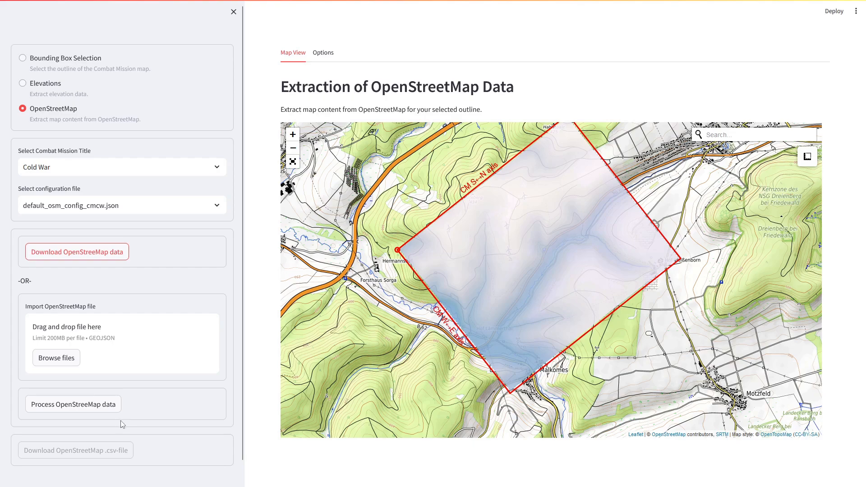
click(70, 408)
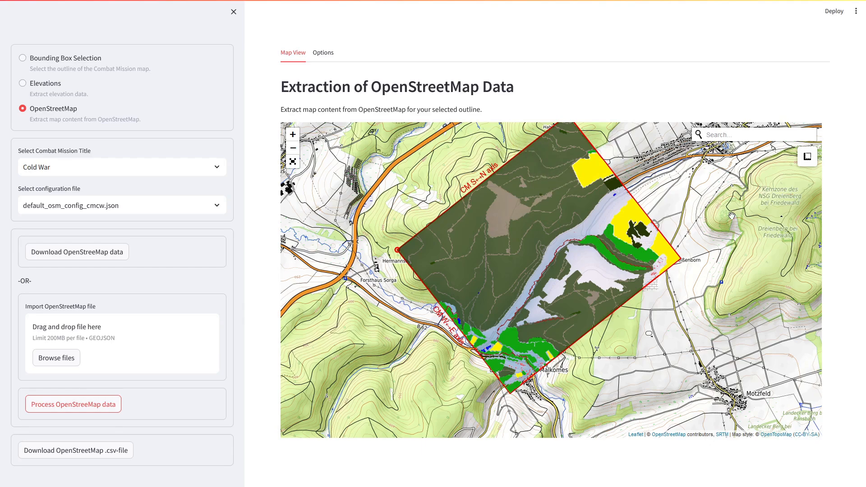
click(72, 453)
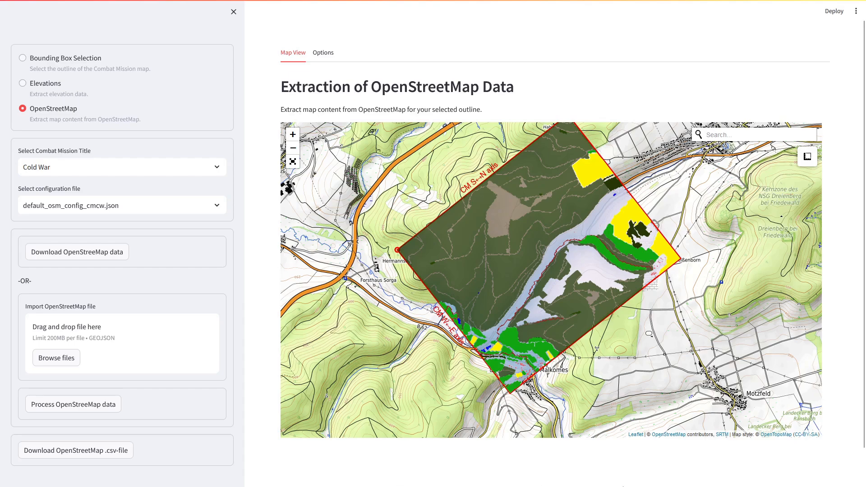
- Open the application's general options that include the bug report entry
click(855, 12)
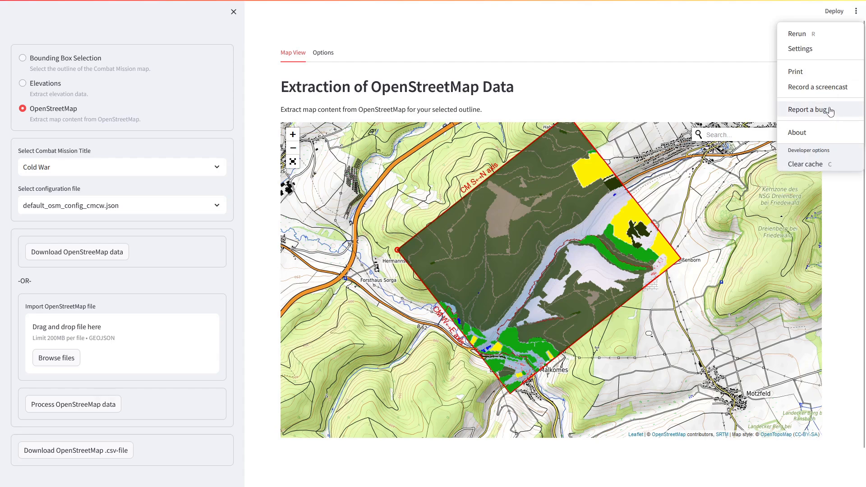